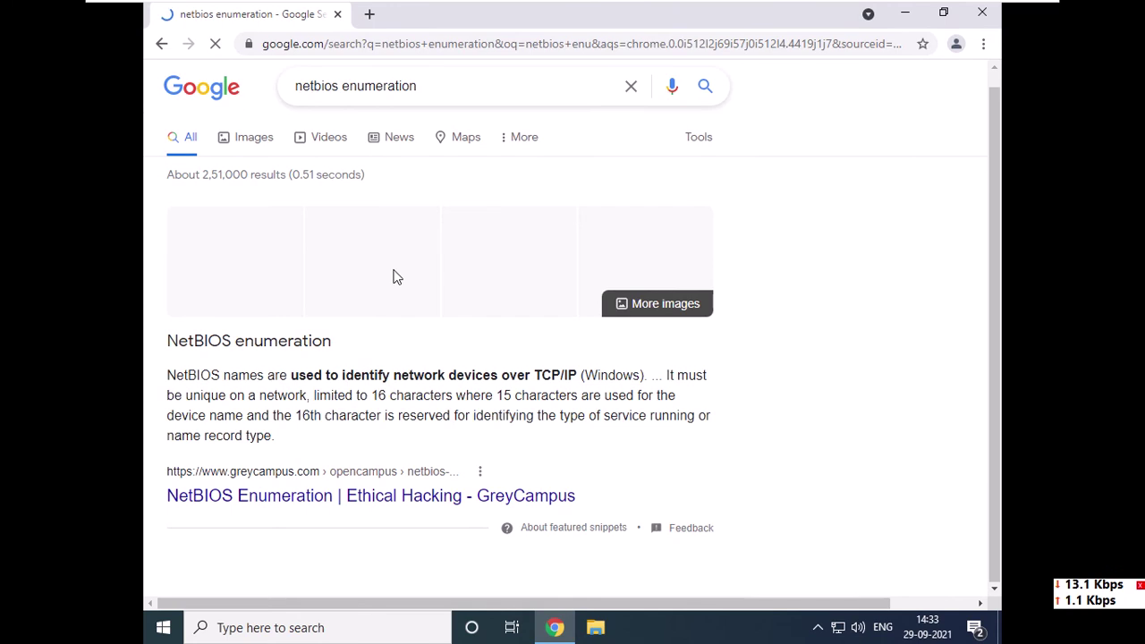
Step: Download nbt_enum_offr_bin2003.03.01-14_22.zip from SourceForge through the NetBIOS Enumerator search result, and minimise the browser
{"action": "scroll", "coordinate": [398, 277], "scroll_direction": "down", "scroll_amount": 3}
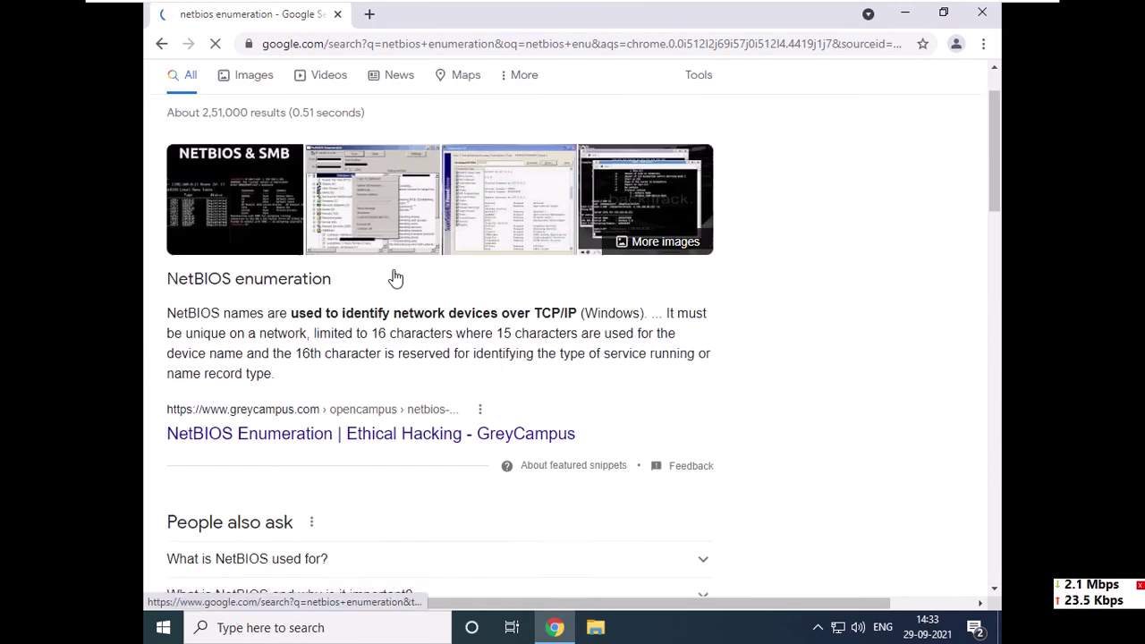
{"action": "scroll", "coordinate": [397, 278], "scroll_direction": "down", "scroll_amount": 9}
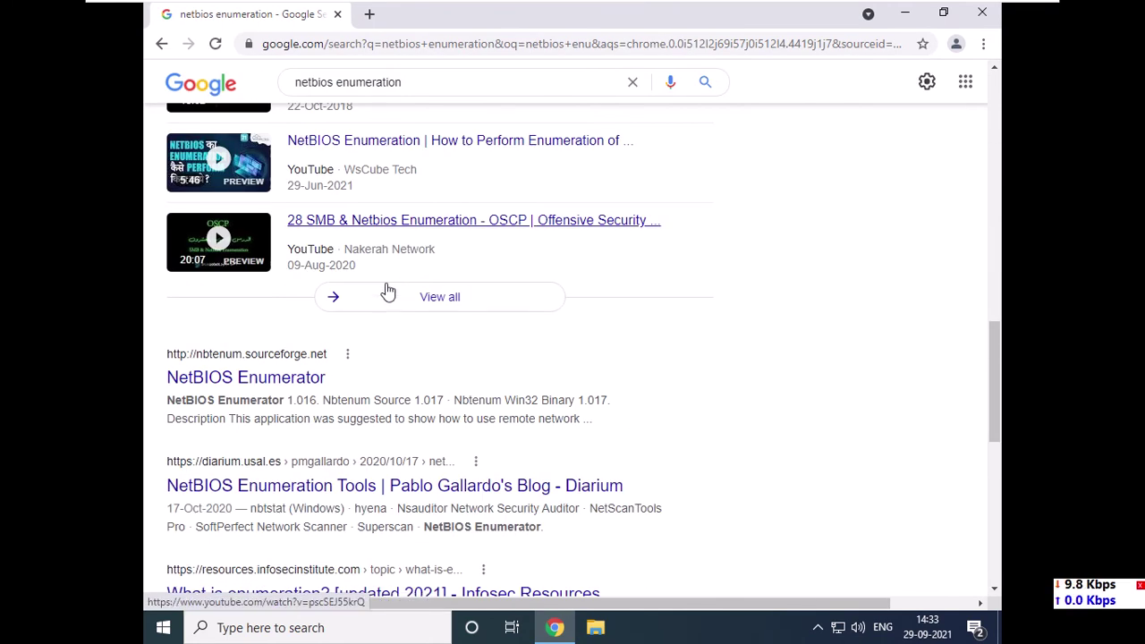
{"action": "left_click", "coordinate": [273, 377]}
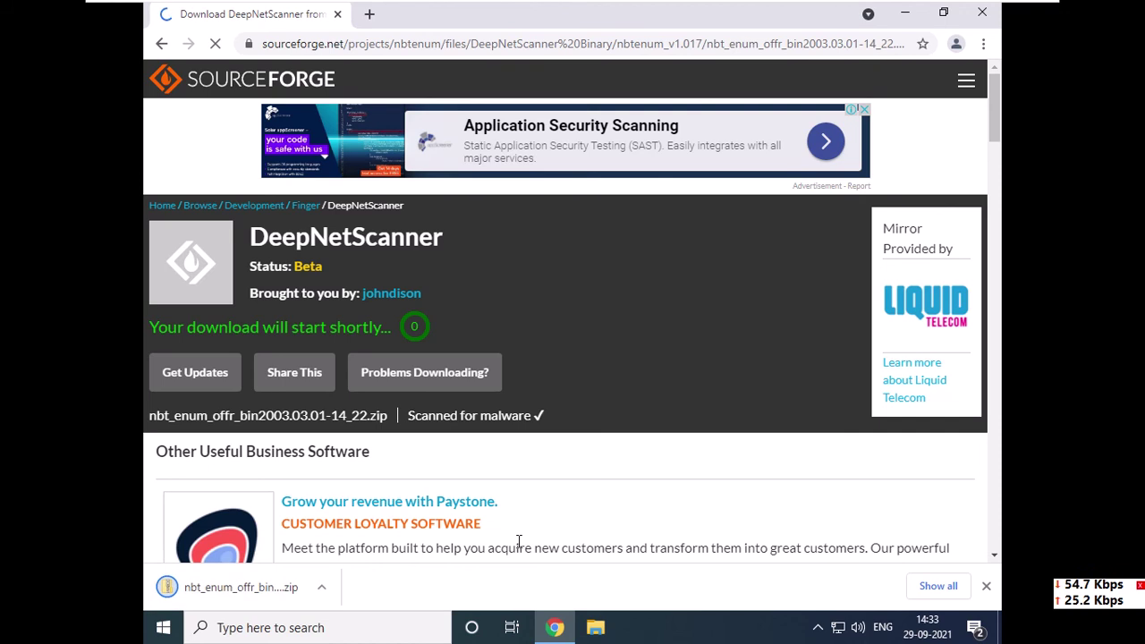
{"action": "left_click", "coordinate": [906, 15]}
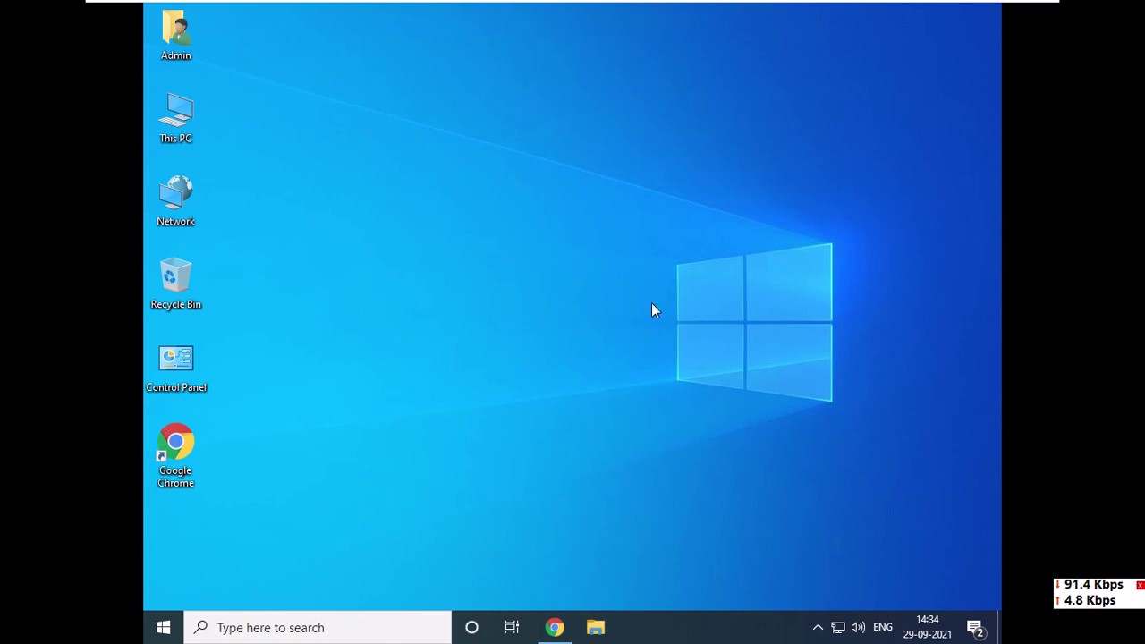
Step: Locate the downloaded nbt_enum_offr_bin2003.03.01-14_22 archive in the Downloads folder and extract all its files to the suggested destination
{"action": "mouse_move", "coordinate": [561, 629]}
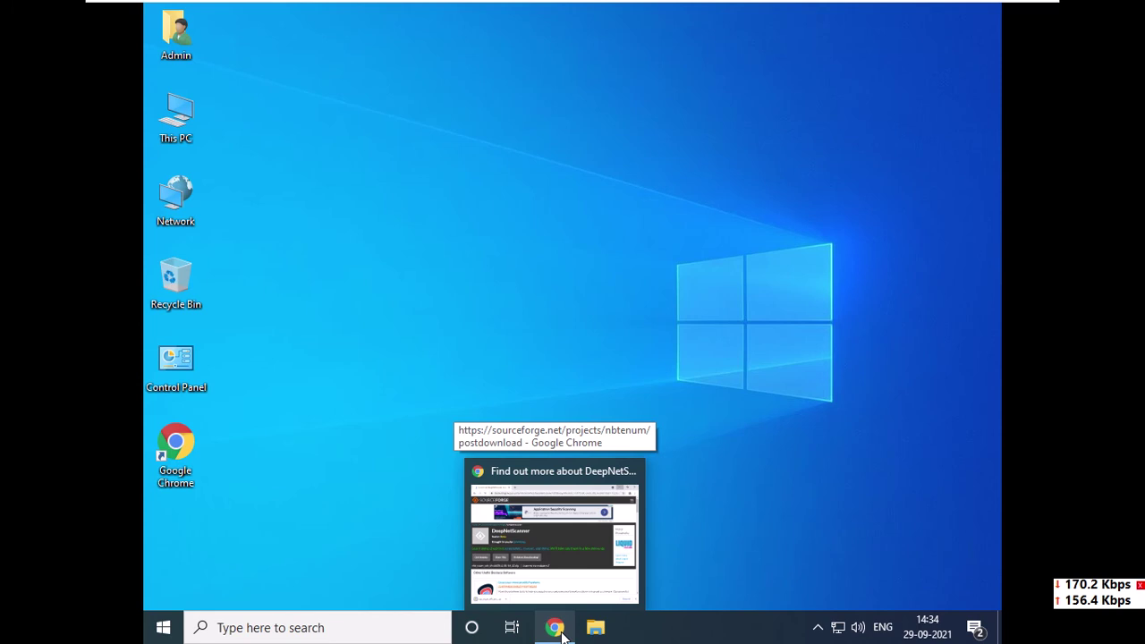
{"action": "mouse_move", "coordinate": [572, 577]}
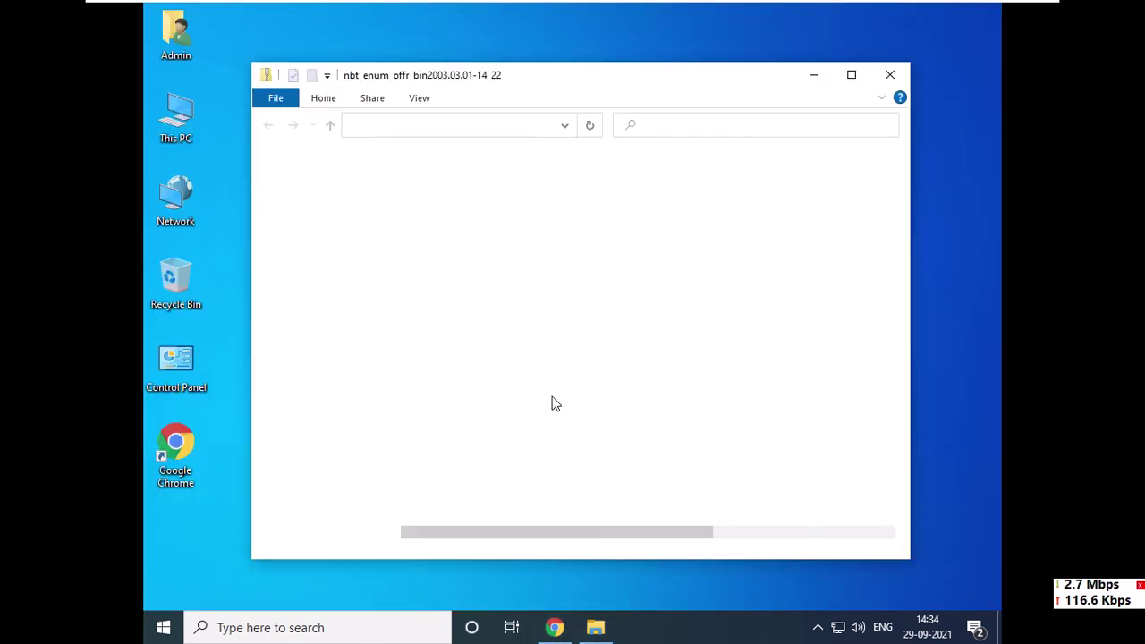
{"action": "left_click", "coordinate": [503, 298]}
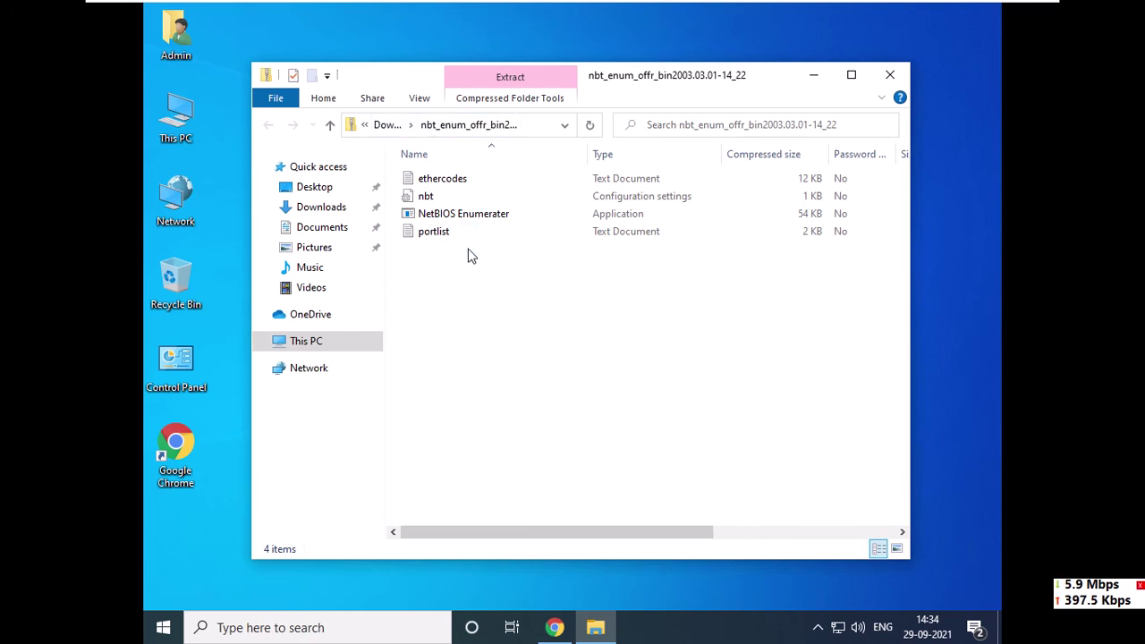
{"action": "left_click_drag", "start_coordinate": [472, 256], "coordinate": [458, 199]}
{"action": "left_click", "coordinate": [376, 125]}
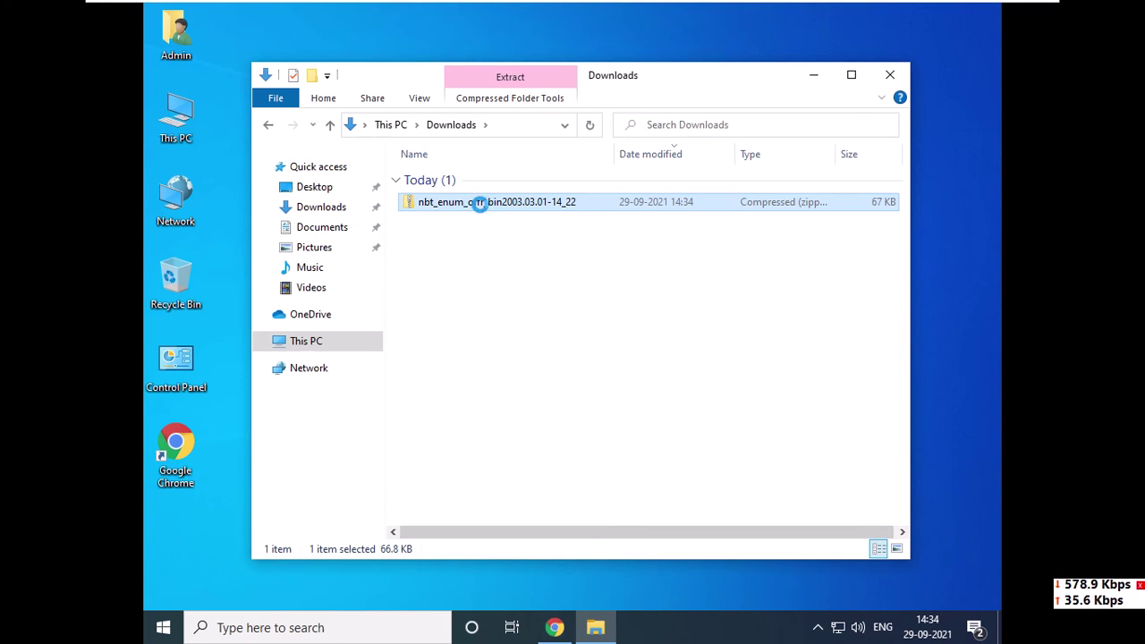
{"action": "right_click", "coordinate": [484, 217]}
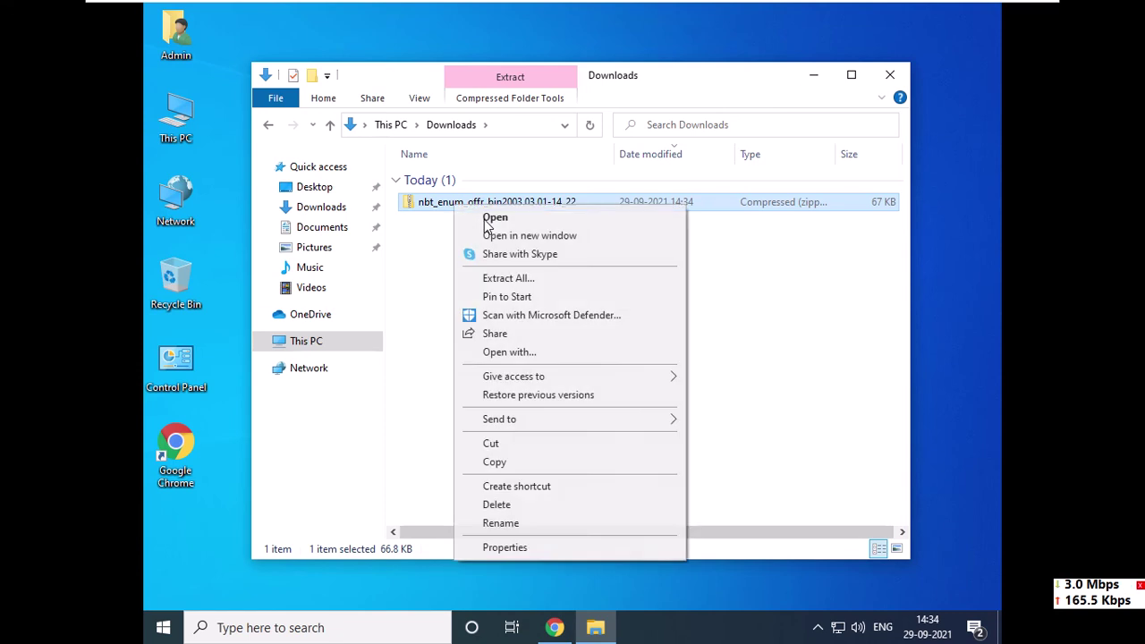
{"action": "left_click", "coordinate": [526, 283]}
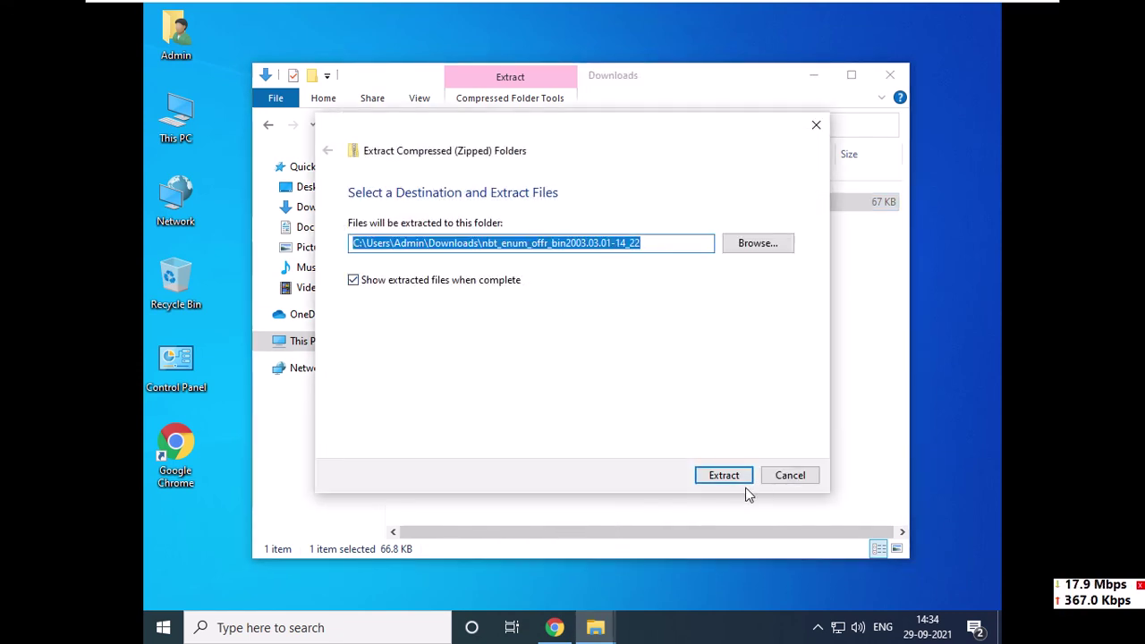
{"action": "left_click", "coordinate": [736, 476]}
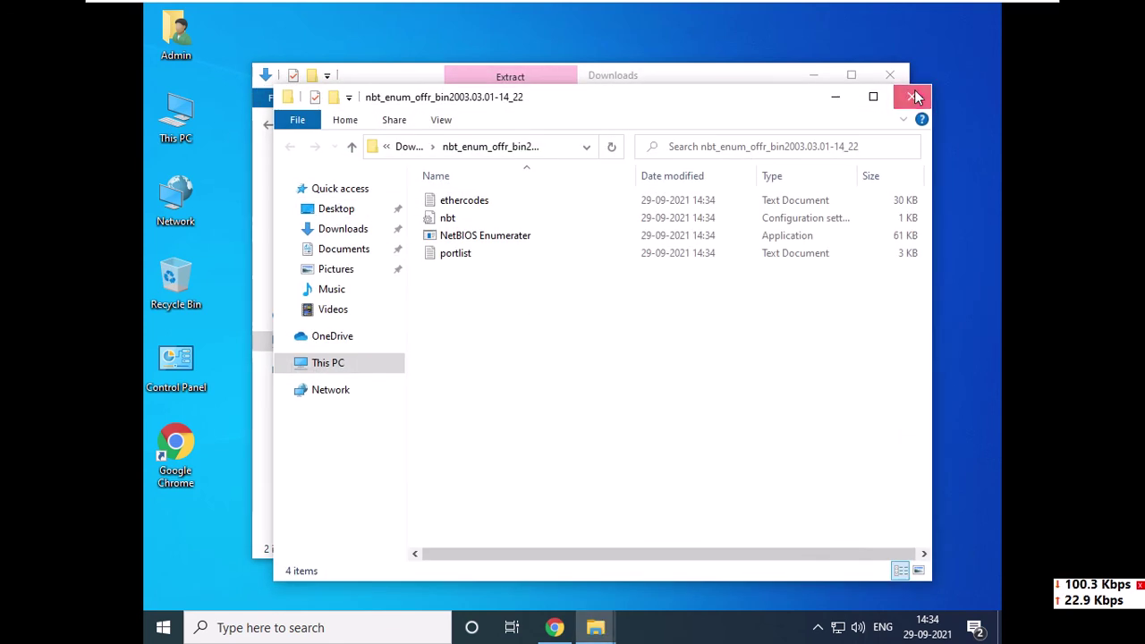
Step: Open the extracted folder from Downloads and run NetBIOS Enumerater as administrator, allowing it to make changes to the device
{"action": "left_click", "coordinate": [914, 96]}
{"action": "left_click", "coordinate": [480, 221]}
{"action": "double_click", "coordinate": [480, 221]}
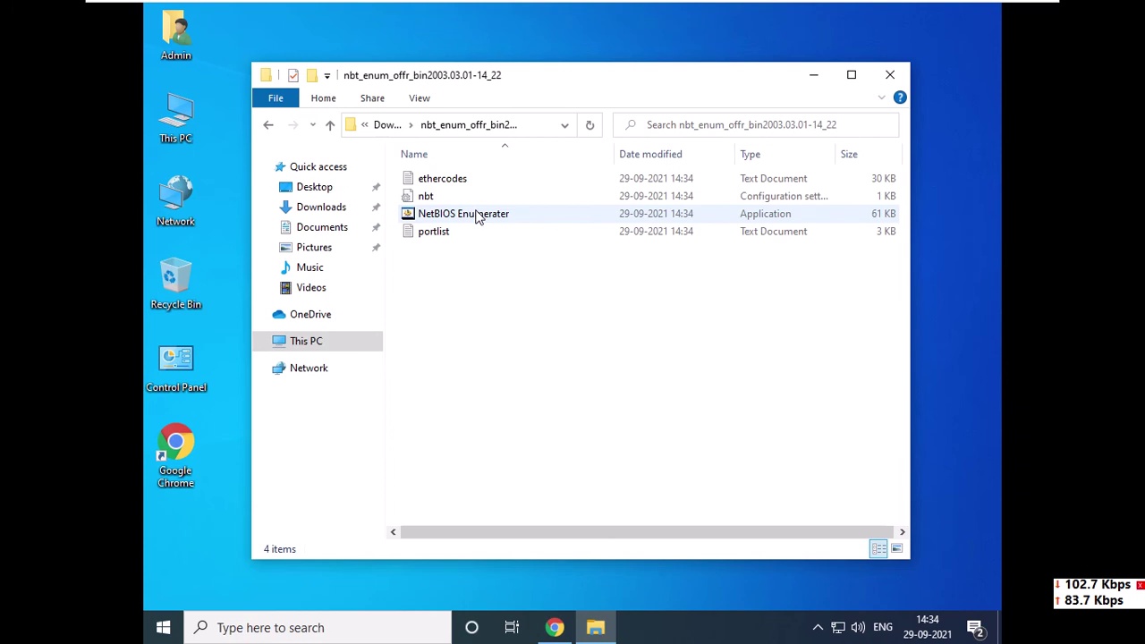
{"action": "right_click", "coordinate": [477, 218]}
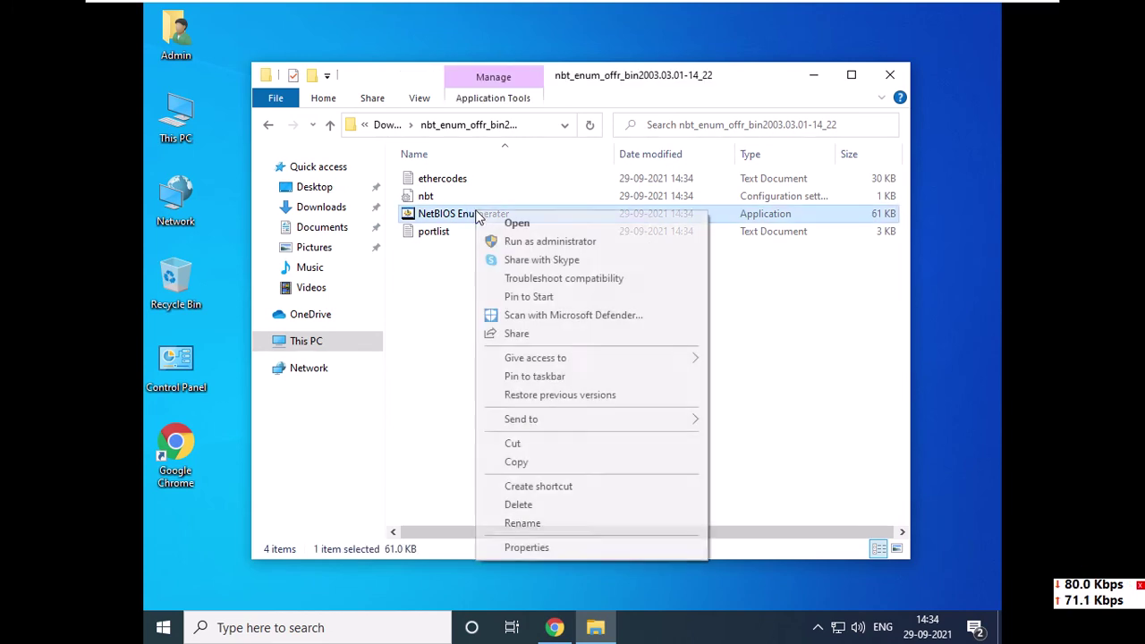
{"action": "left_click", "coordinate": [537, 241]}
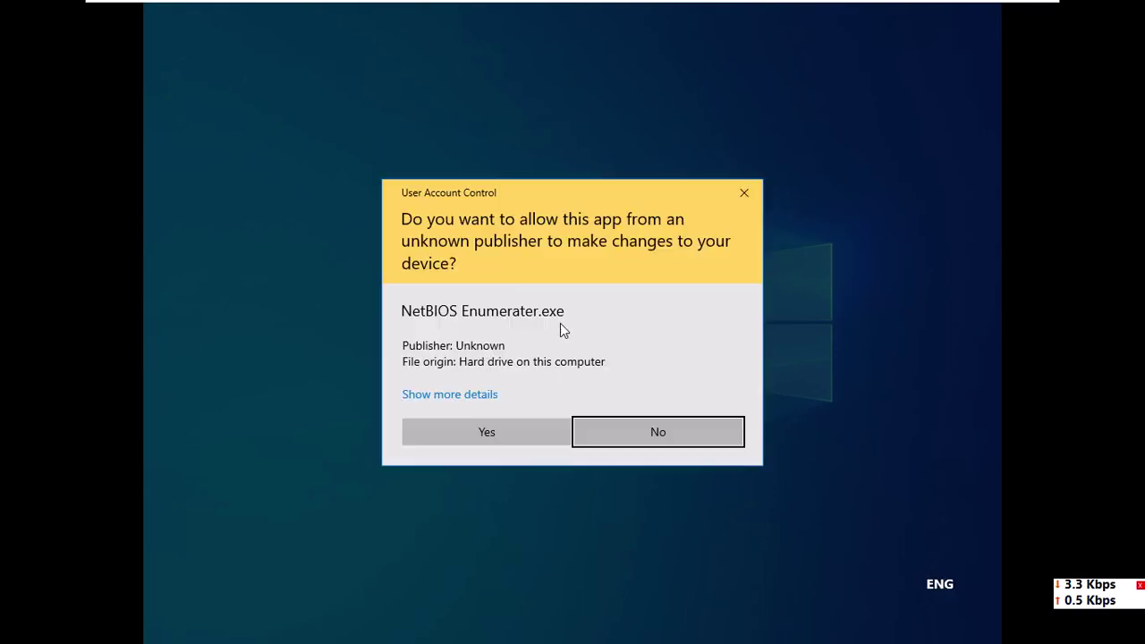
{"action": "left_click", "coordinate": [495, 438]}
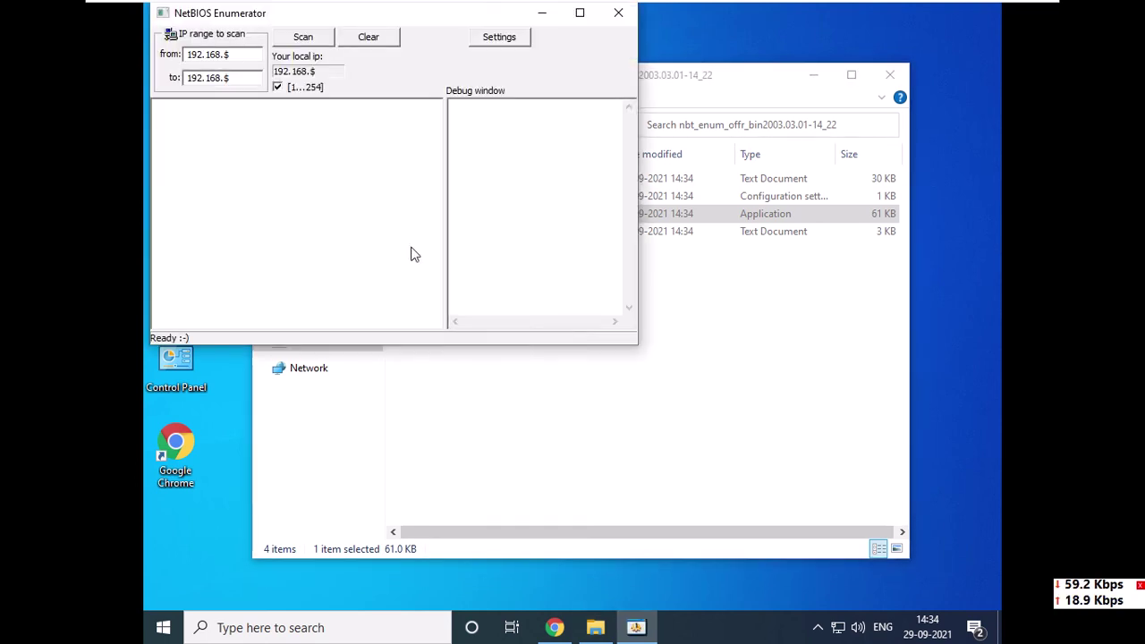
Step: Set the IP range to scan from 192.168.0.100 to 192.168.0.250 and run the scan in a maximised window
{"action": "key", "text": "BackSpace"}
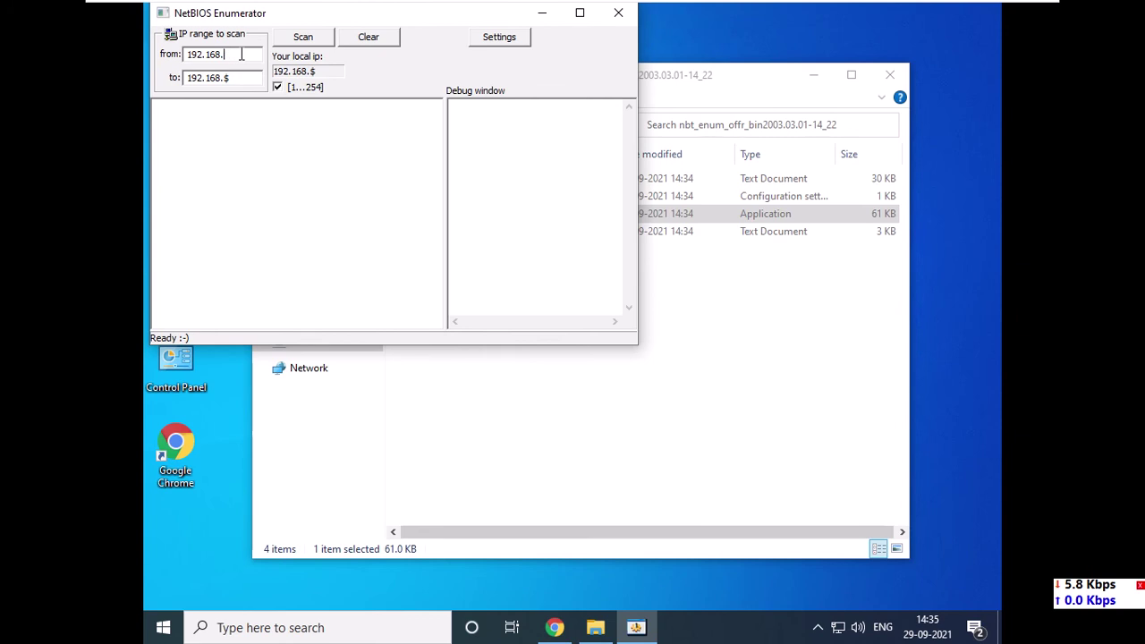
{"action": "type", "text": "0."}
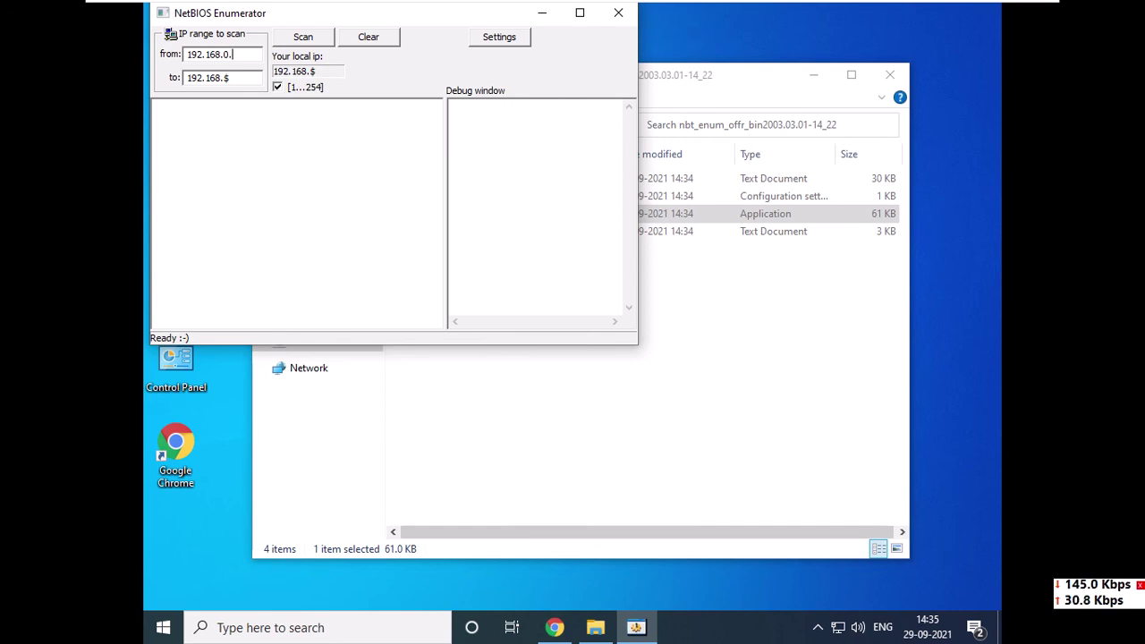
{"action": "type", "text": "100"}
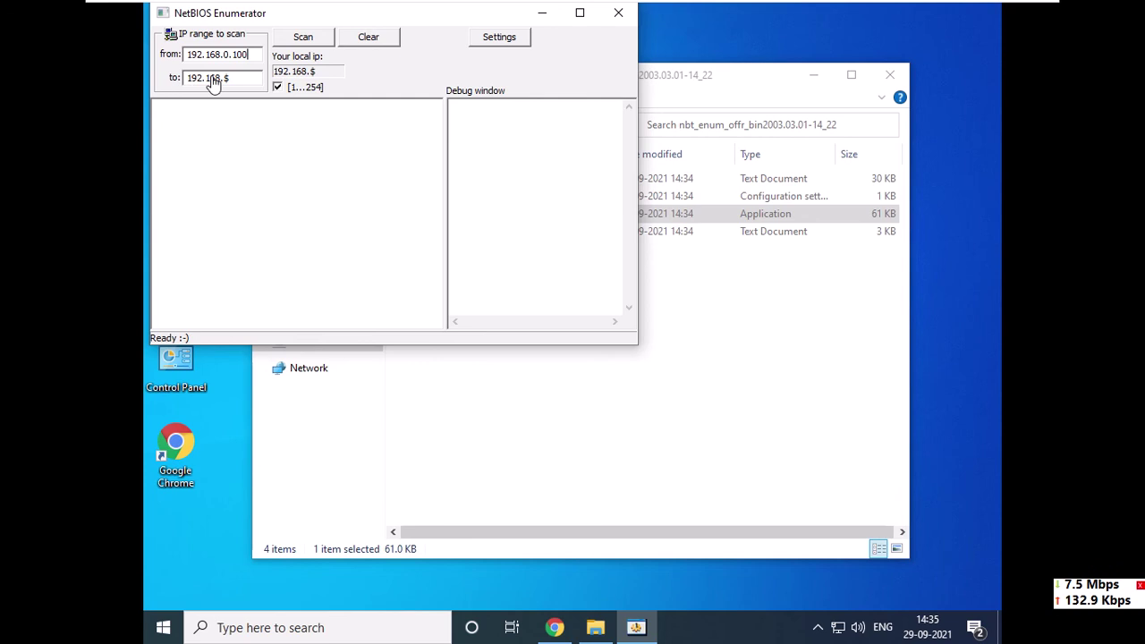
{"action": "left_click", "coordinate": [234, 78]}
{"action": "key", "text": "BackSpace"}
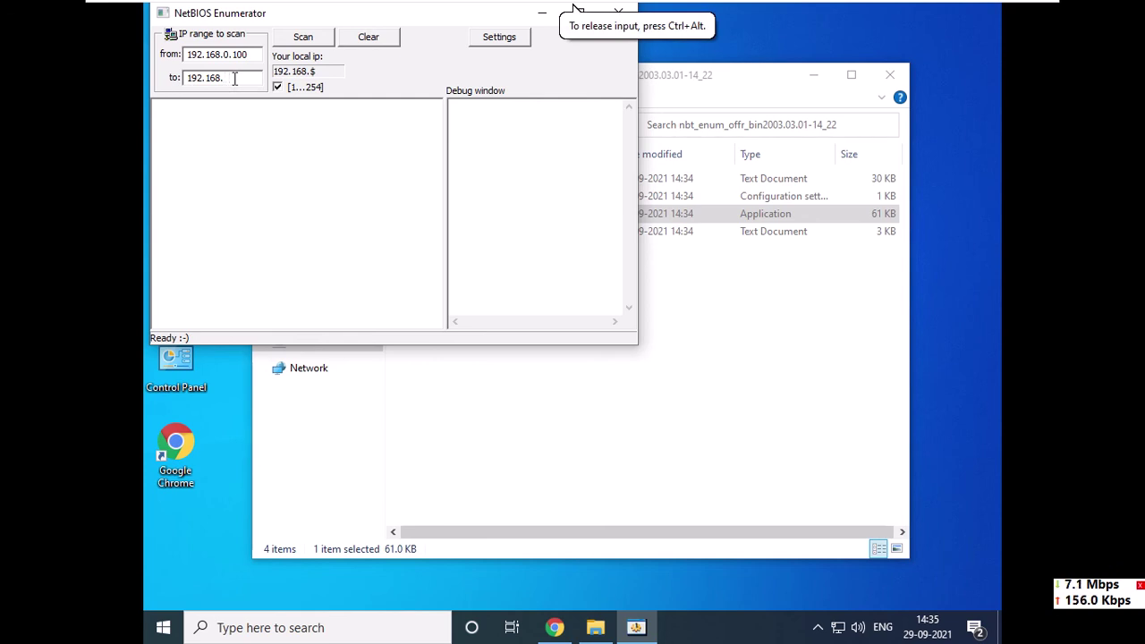
{"action": "type", "text": "0.25"}
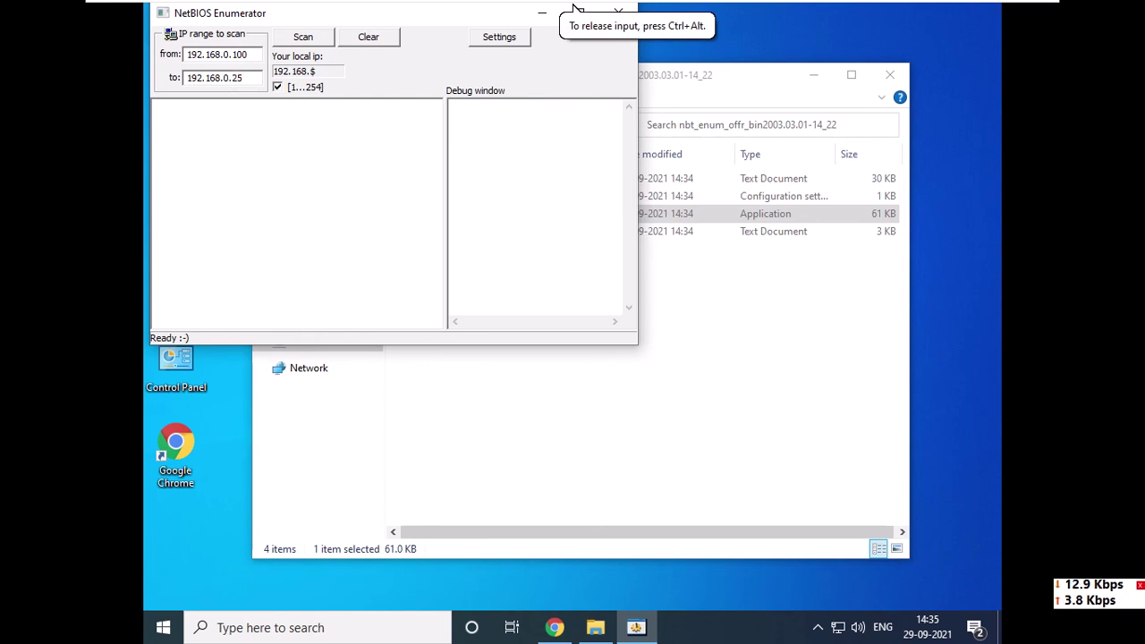
{"action": "type", "text": "0"}
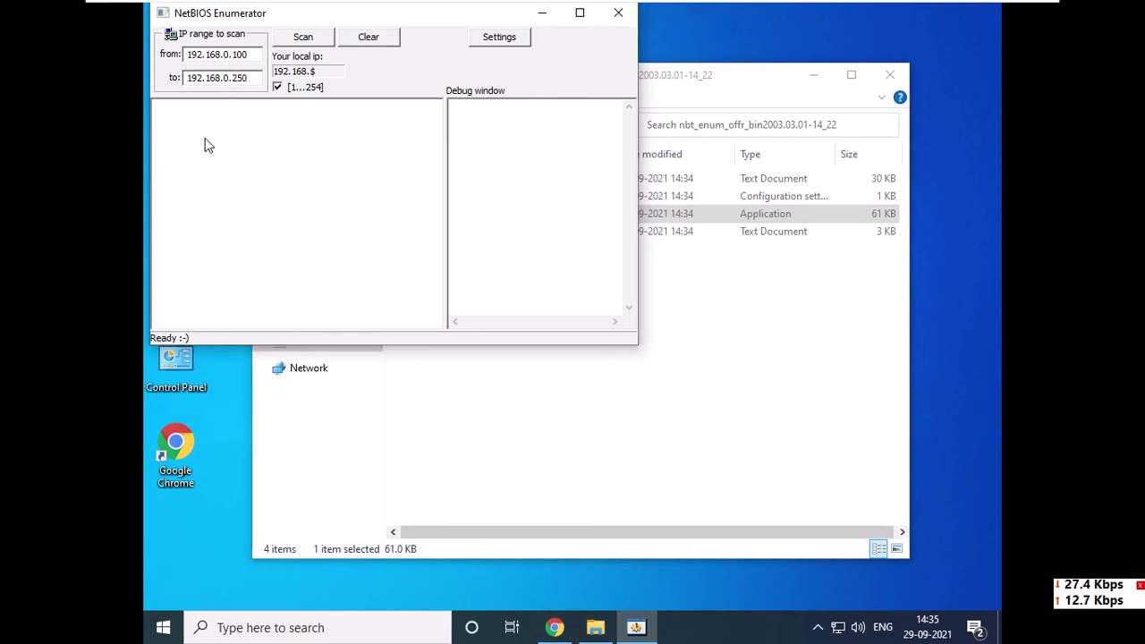
{"action": "left_click", "coordinate": [305, 39]}
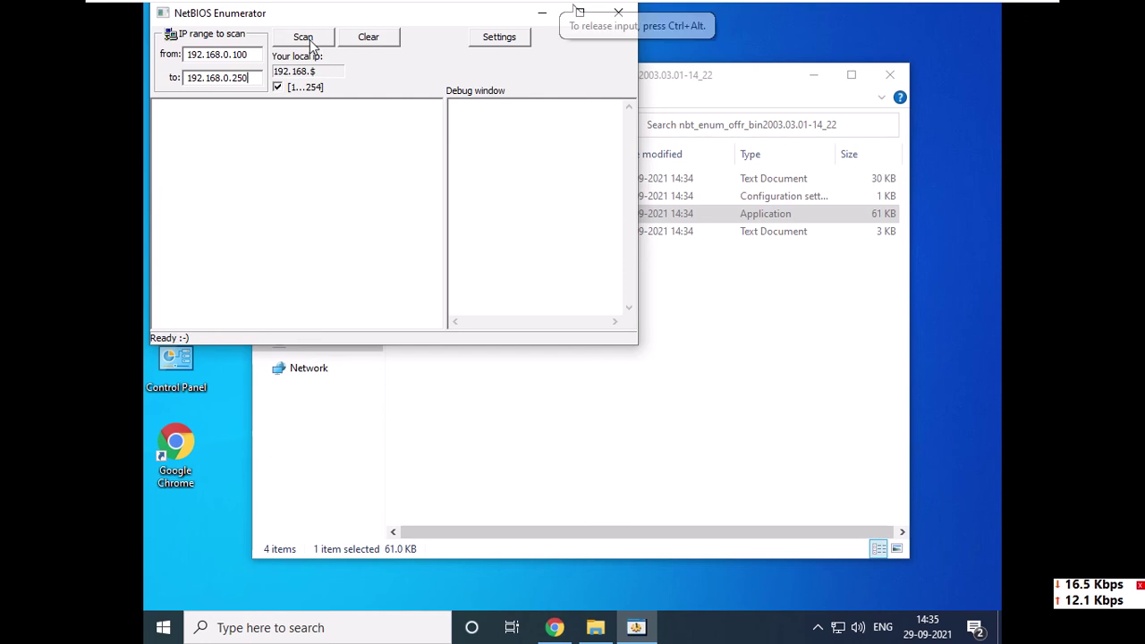
{"action": "left_click", "coordinate": [580, 12]}
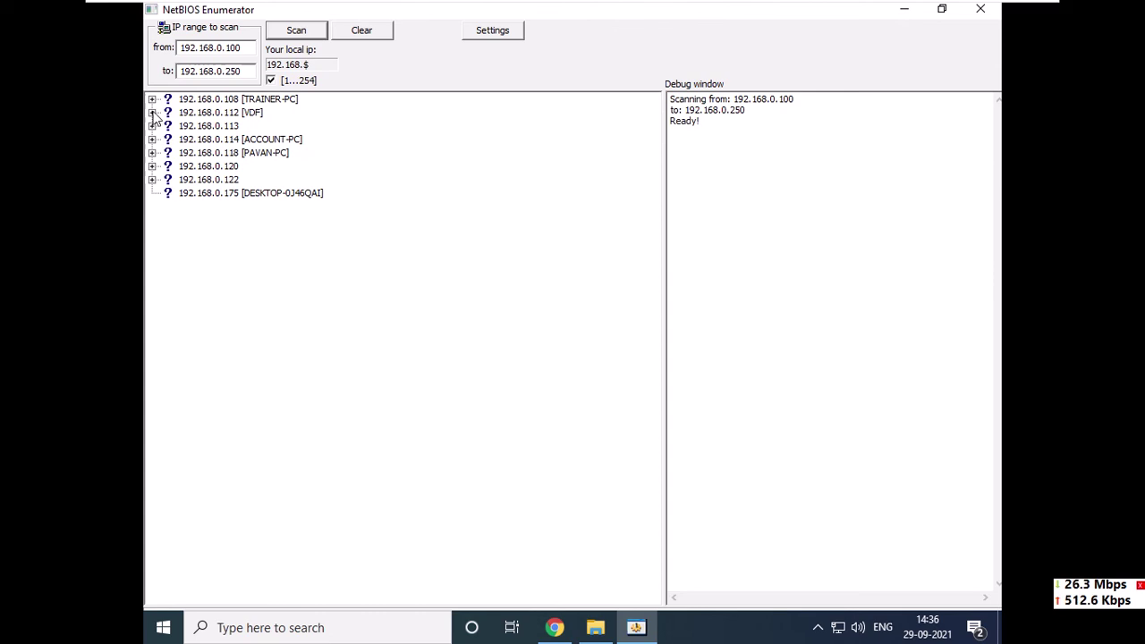
Step: Expand the scan results for hosts 192.168.0.122 and 192.168.0.175, including the NetBIOS names of 192.168.0.175
{"action": "left_click", "coordinate": [152, 180]}
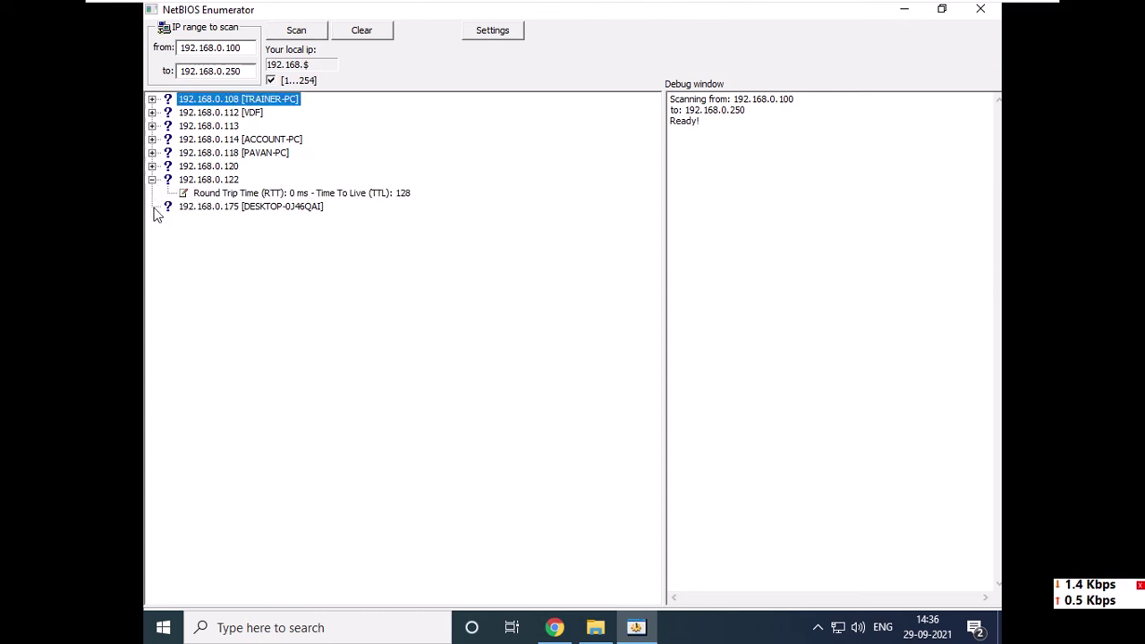
{"action": "left_click", "coordinate": [174, 211]}
{"action": "left_click", "coordinate": [152, 206]}
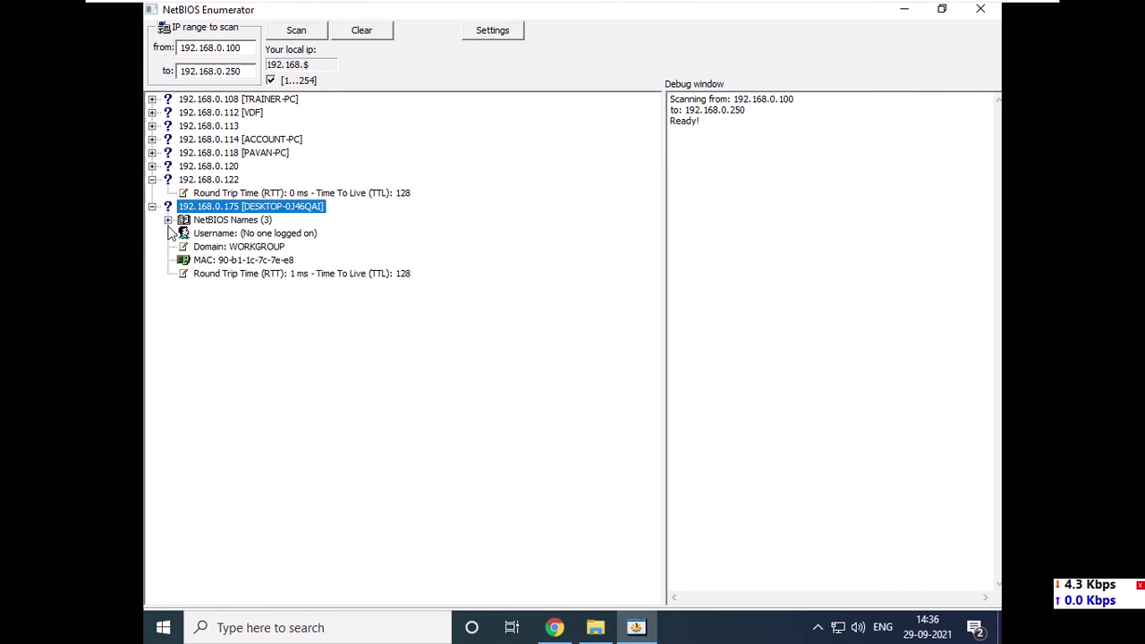
{"action": "left_click", "coordinate": [167, 220]}
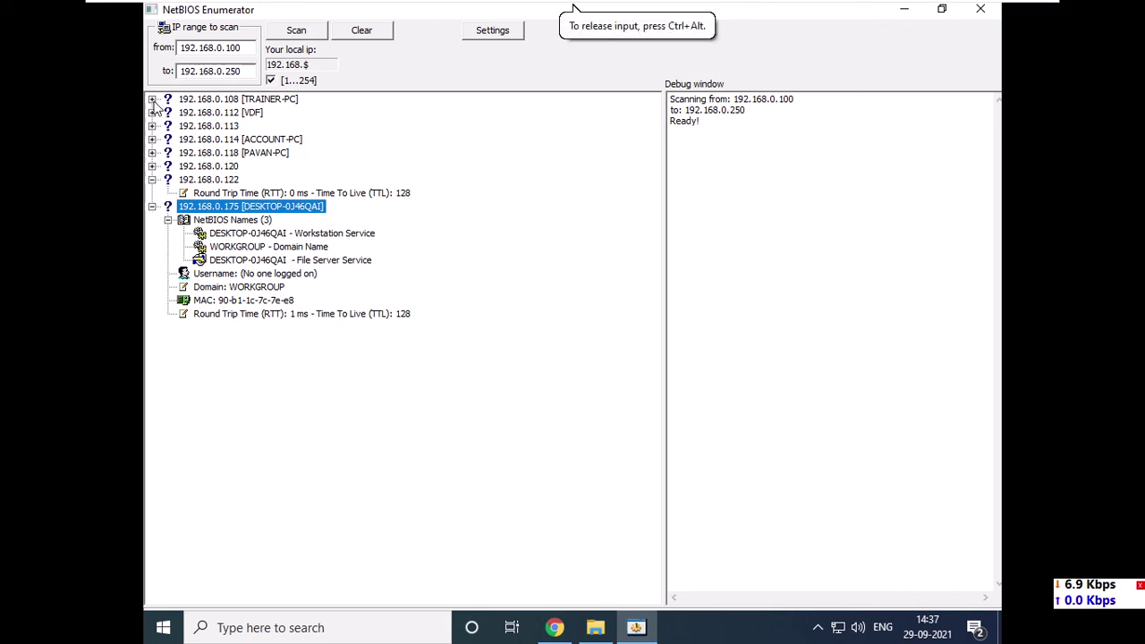
Step: Expand host 192.168.0.108 with its NetBIOS names and select its username entry
{"action": "left_click", "coordinate": [152, 99]}
{"action": "left_click", "coordinate": [167, 113]}
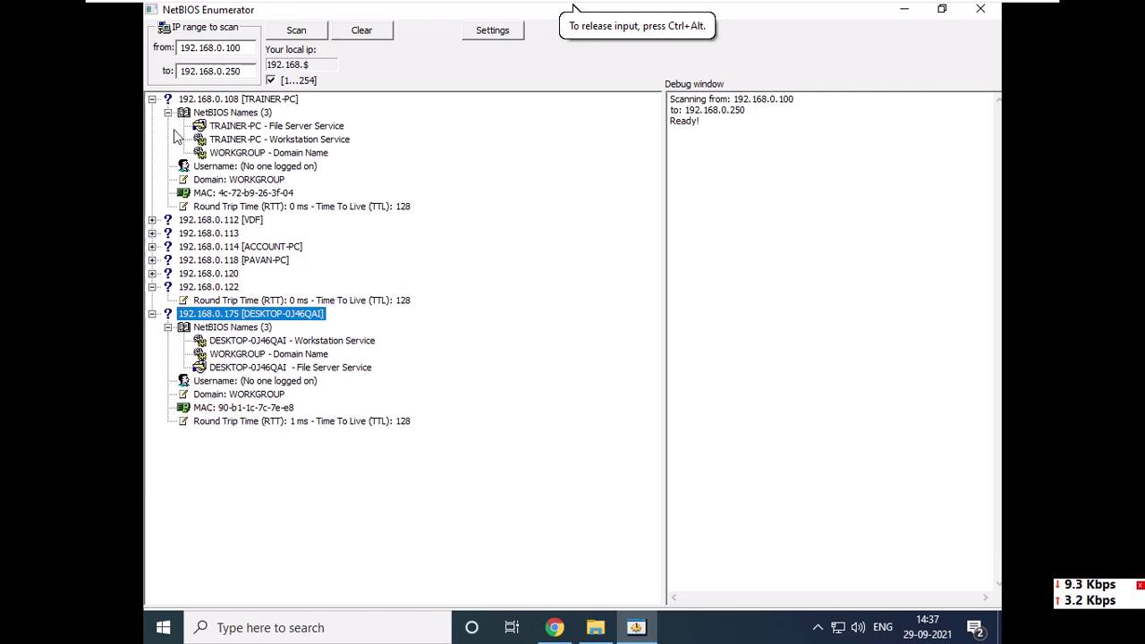
{"action": "left_click", "coordinate": [259, 167]}
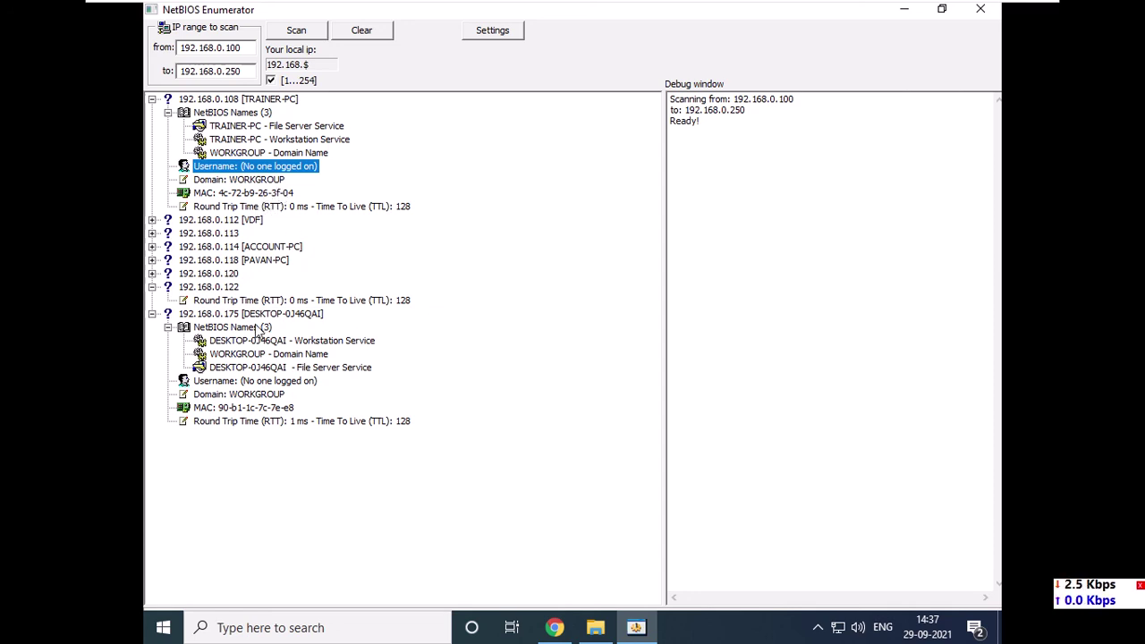
Step: Expand the results for hosts 192.168.0.120, 192.168.0.112 and 192.168.0.113, including the NetBIOS names of 192.168.0.112
{"action": "left_click", "coordinate": [152, 273]}
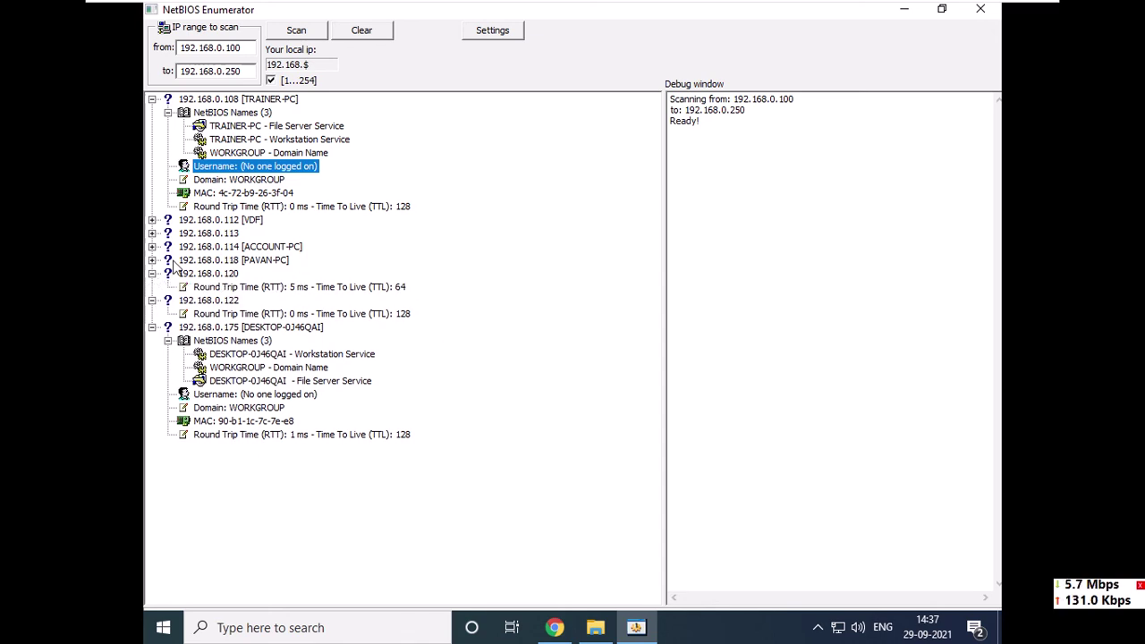
{"action": "left_click", "coordinate": [153, 220]}
{"action": "left_click", "coordinate": [168, 234]}
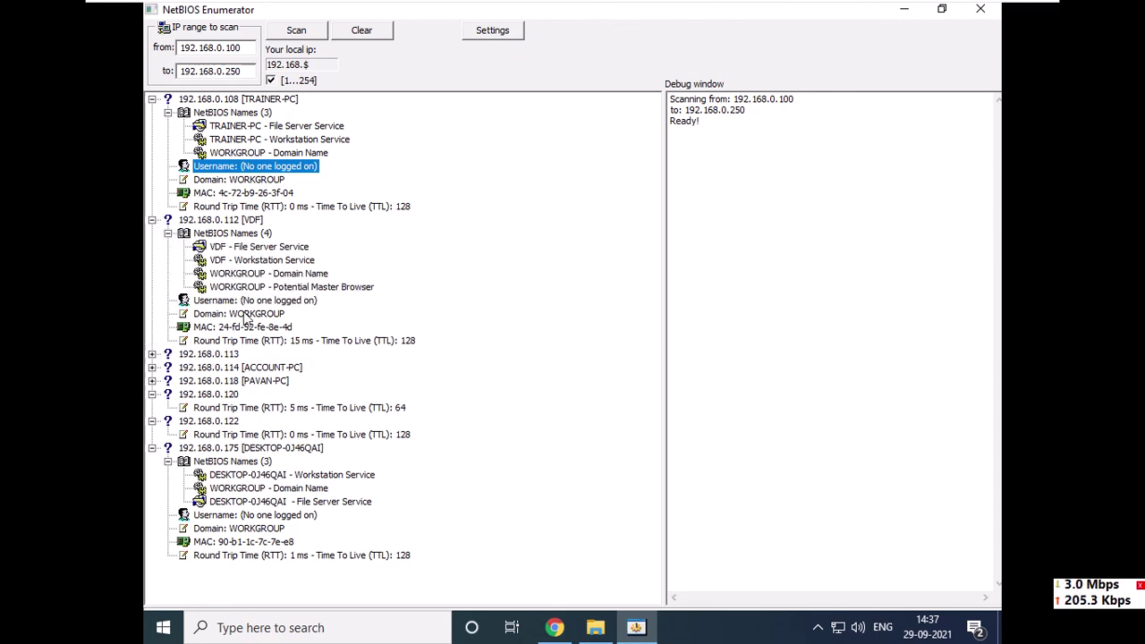
{"action": "left_click", "coordinate": [152, 354]}
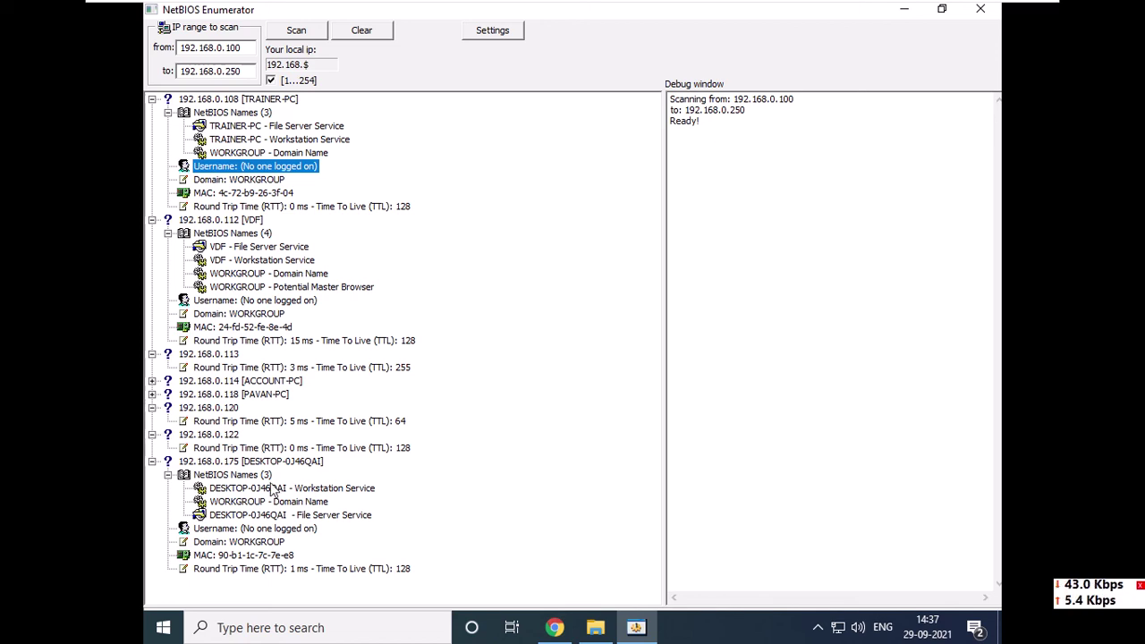
Step: Expand host 192.168.0.114 and its NetBIOS names in the scan results
{"action": "left_click", "coordinate": [150, 387]}
{"action": "left_click", "coordinate": [152, 381]}
{"action": "left_click", "coordinate": [168, 394]}
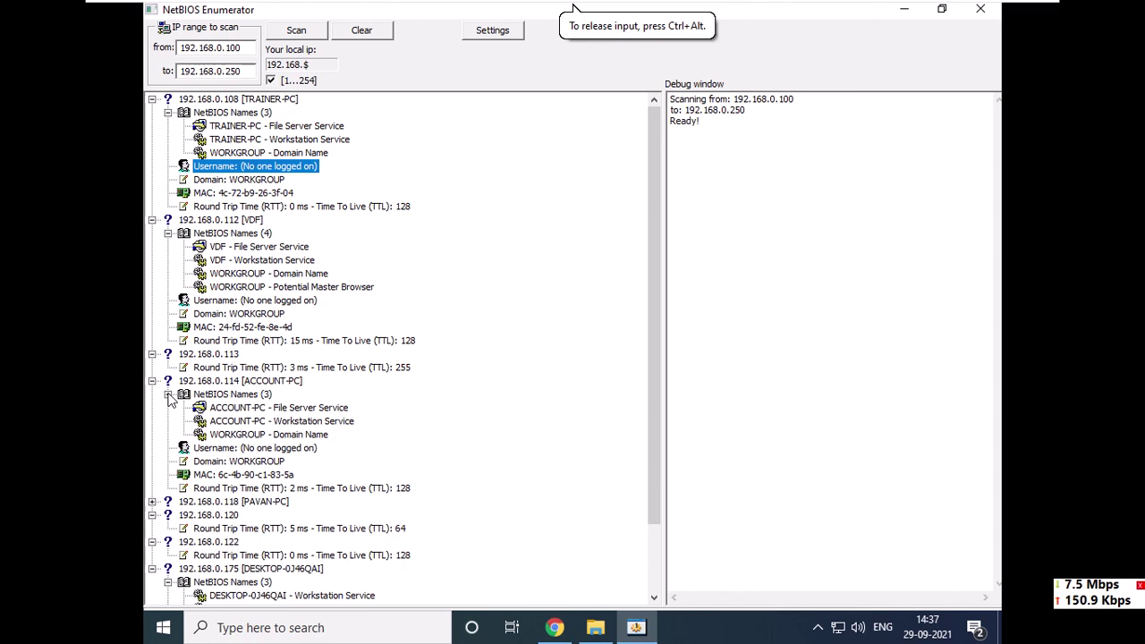
Step: Expand host 192.168.0.118 and its NetBIOS names, and review the expanded results for all hosts
{"action": "scroll", "coordinate": [282, 445], "scroll_direction": "down", "scroll_amount": 1}
{"action": "scroll", "coordinate": [283, 445], "scroll_direction": "down", "scroll_amount": 1}
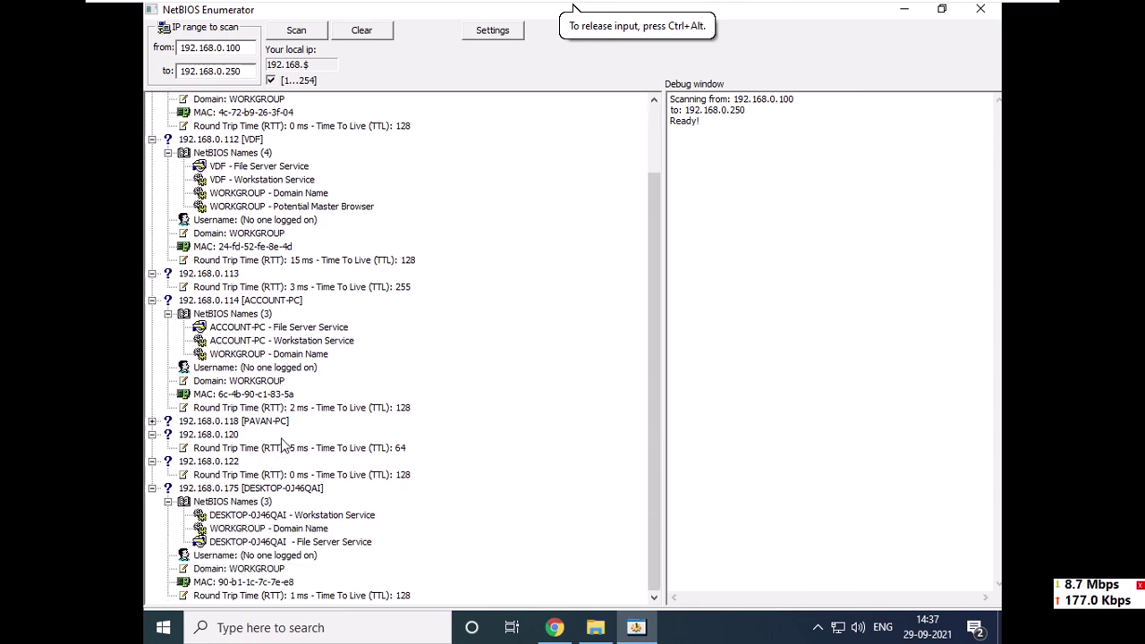
{"action": "left_click", "coordinate": [152, 421]}
{"action": "left_click", "coordinate": [167, 435]}
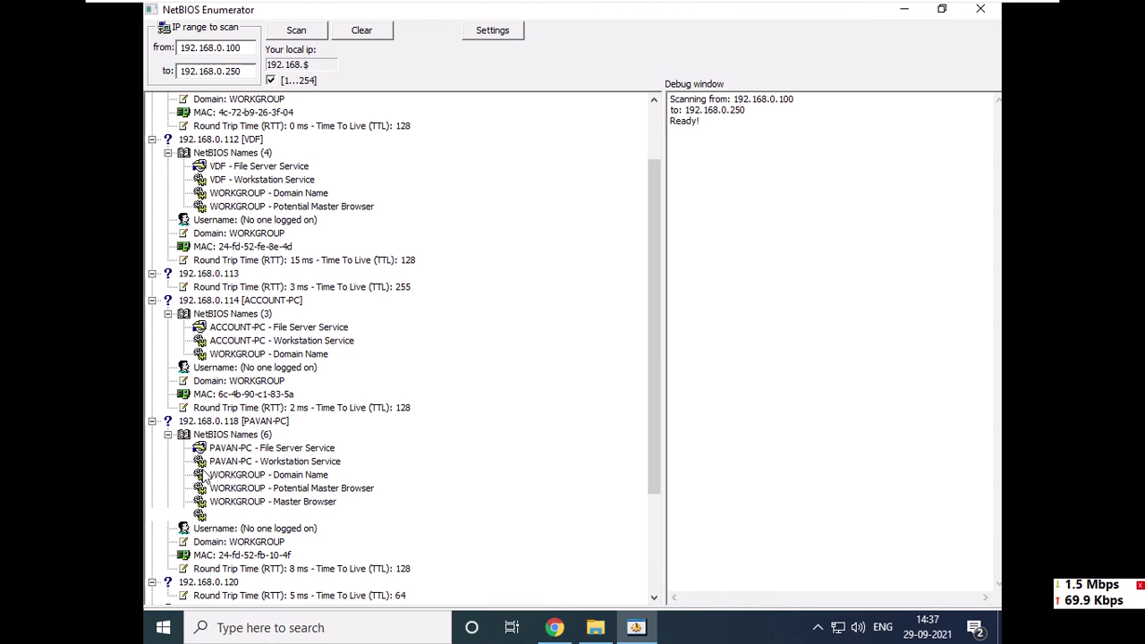
{"action": "scroll", "coordinate": [264, 486], "scroll_direction": "down", "scroll_amount": 3}
{"action": "scroll", "coordinate": [264, 486], "scroll_direction": "down", "scroll_amount": 1}
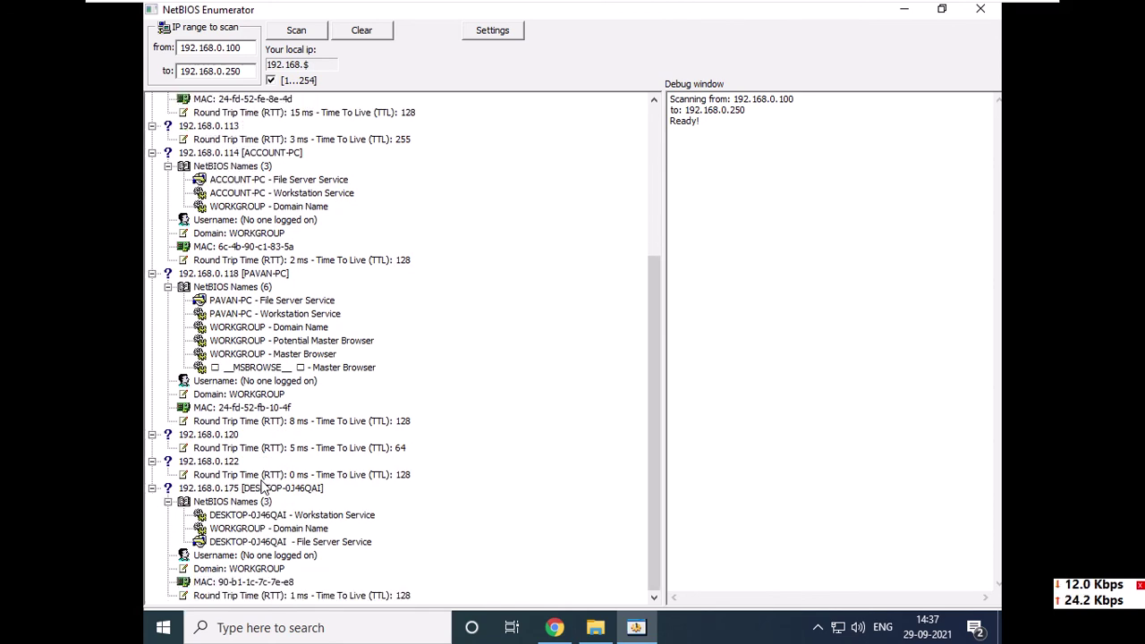
{"action": "scroll", "coordinate": [264, 486], "scroll_direction": "up", "scroll_amount": 6}
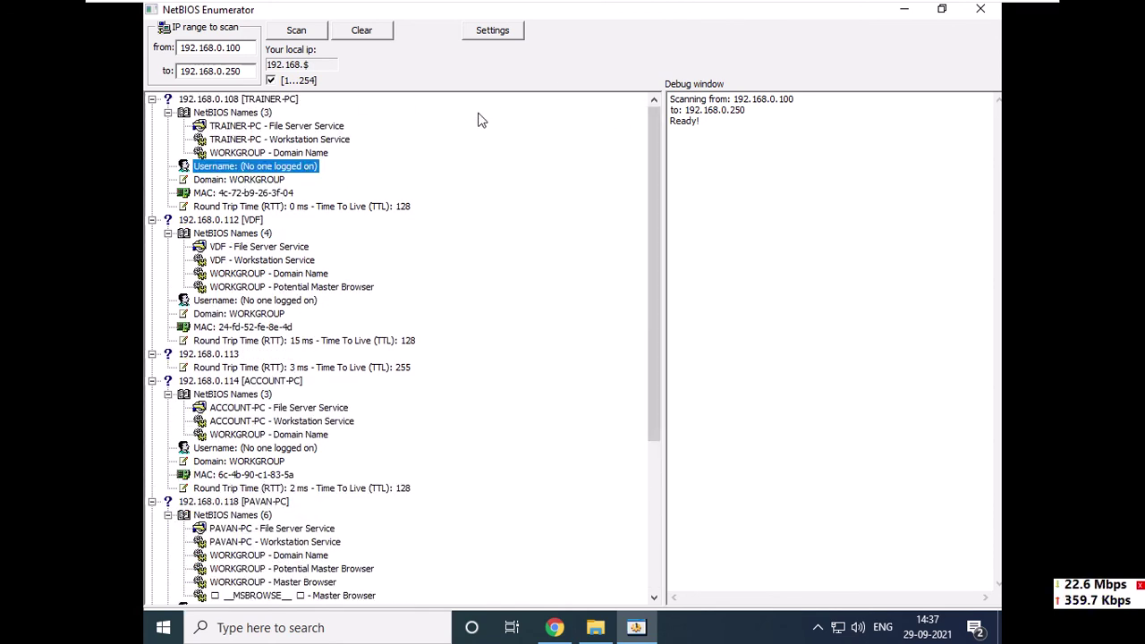
Step: Exit full-screen view of the Windows 10 x64 virtual machine in VMware Workstation
{"action": "mouse_move", "coordinate": [872, 11]}
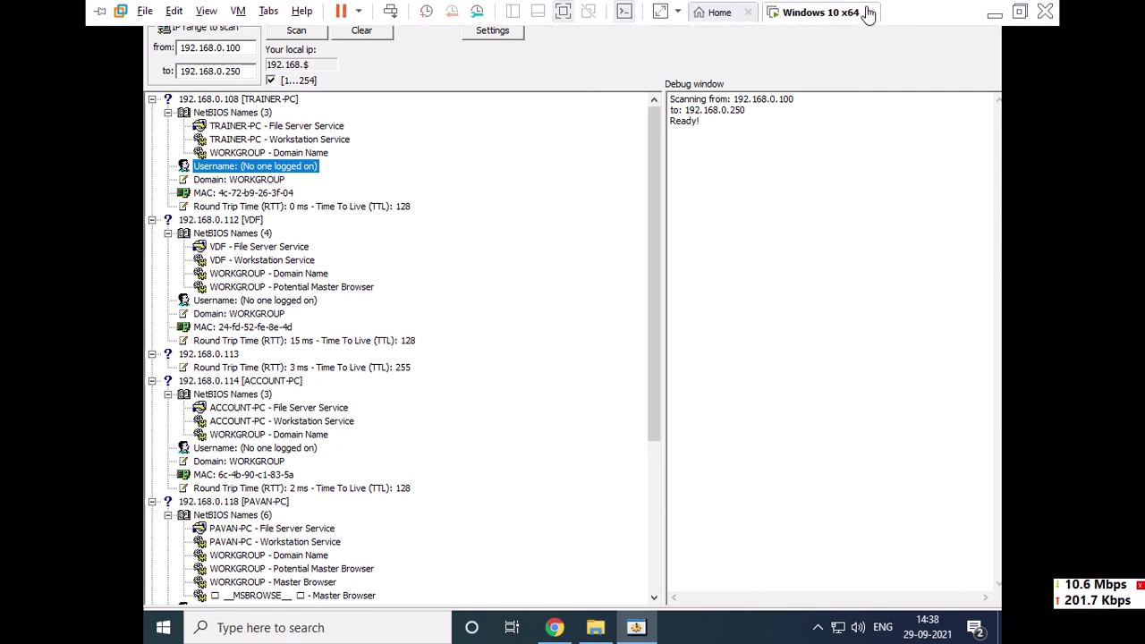
{"action": "left_click", "coordinate": [912, 18]}
{"action": "mouse_move", "coordinate": [510, 38]}
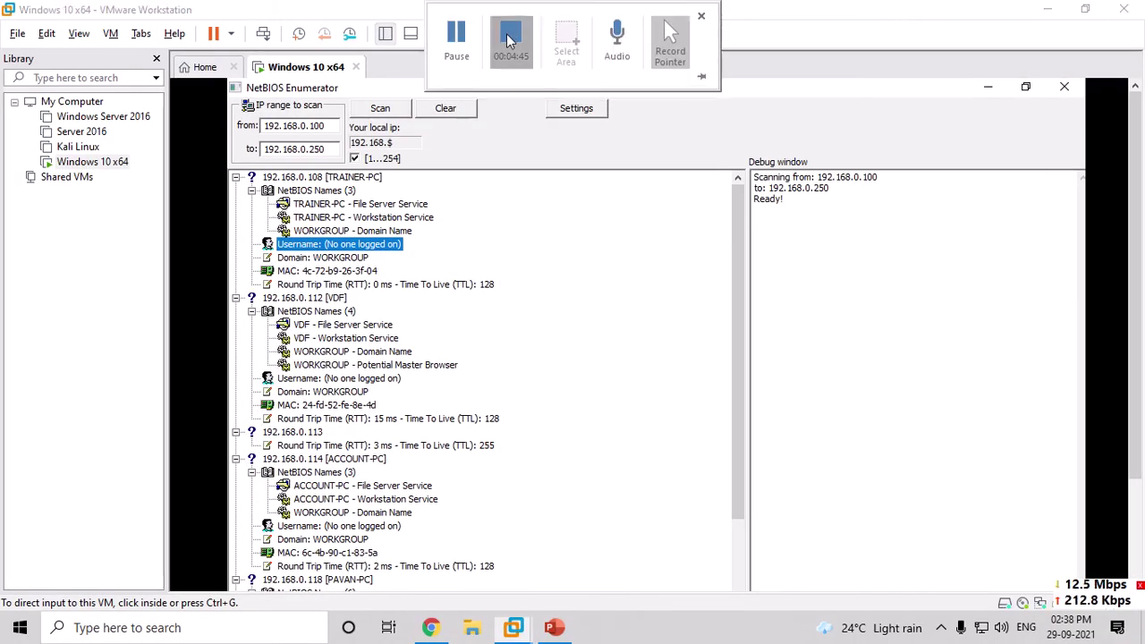